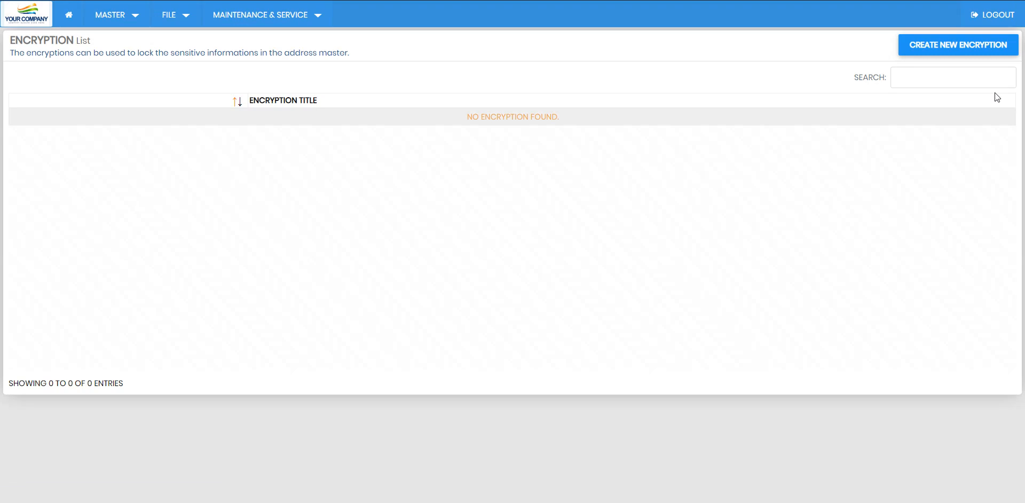
# Step: Add the encryption 'Encryption One', entering its master key in all three key fields
pyautogui.click(928, 41)
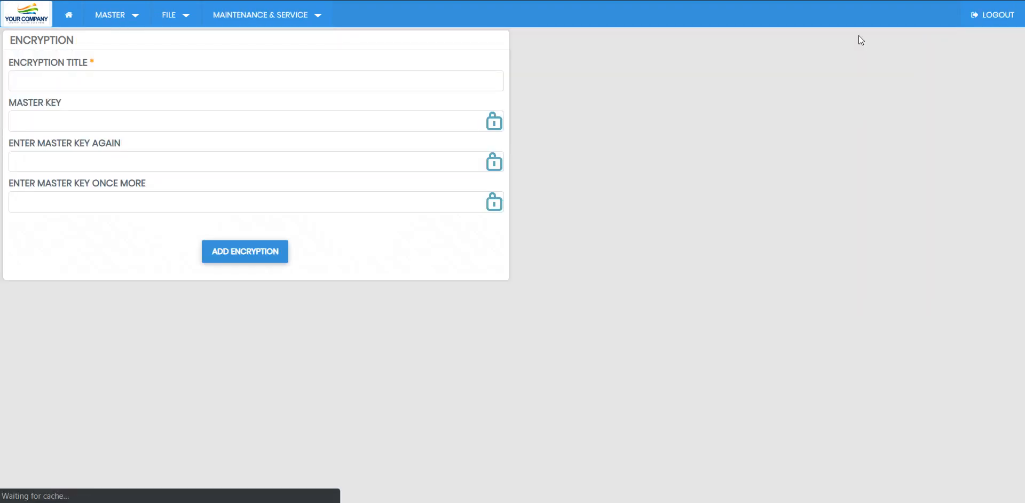
pyautogui.click(135, 71)
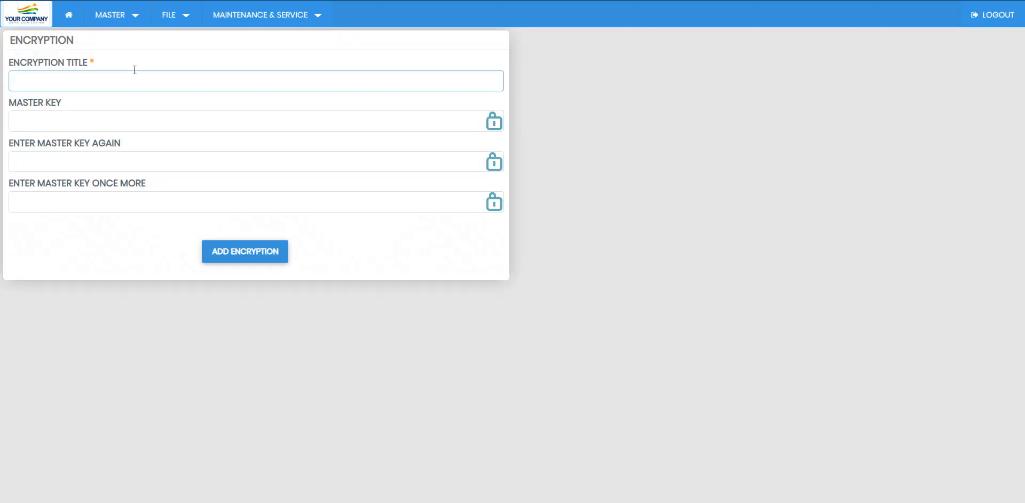
pyautogui.write('Encryption One')
pyautogui.press('Tab')
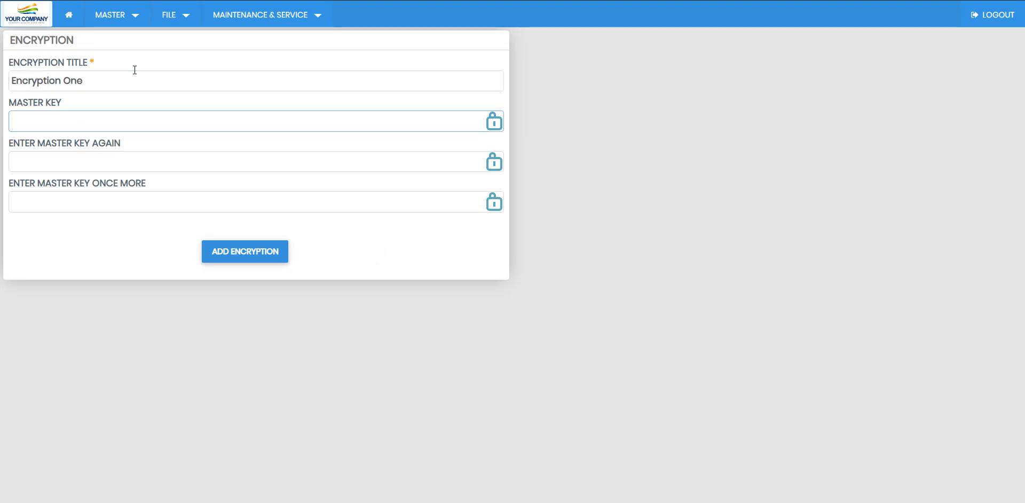
pyautogui.write('123456')
pyautogui.click(156, 151)
pyautogui.write('12345')
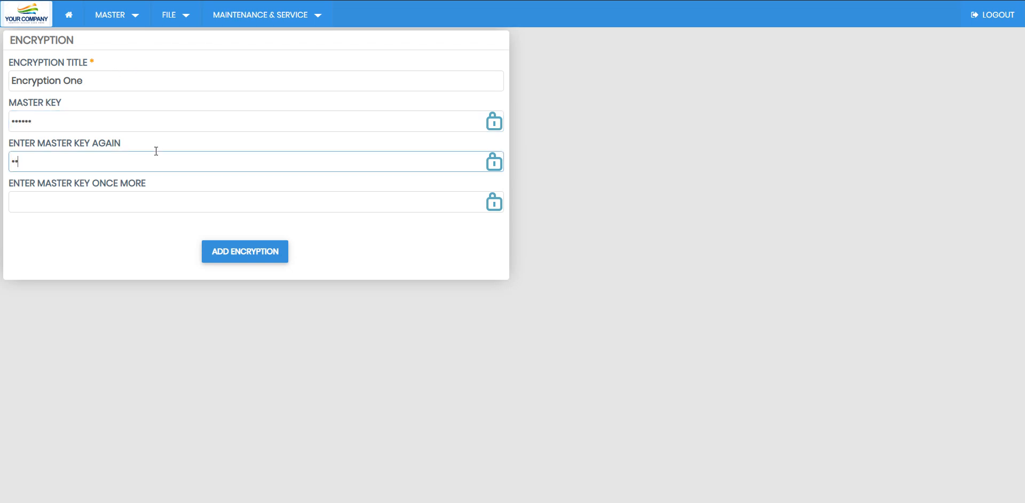
pyautogui.write('6')
pyautogui.click(148, 191)
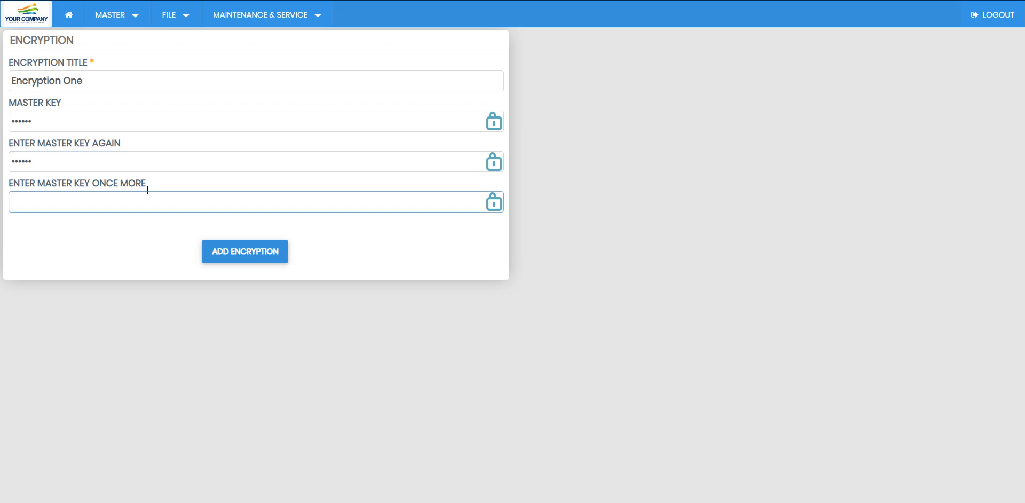
pyautogui.write('123456')
pyautogui.click(254, 249)
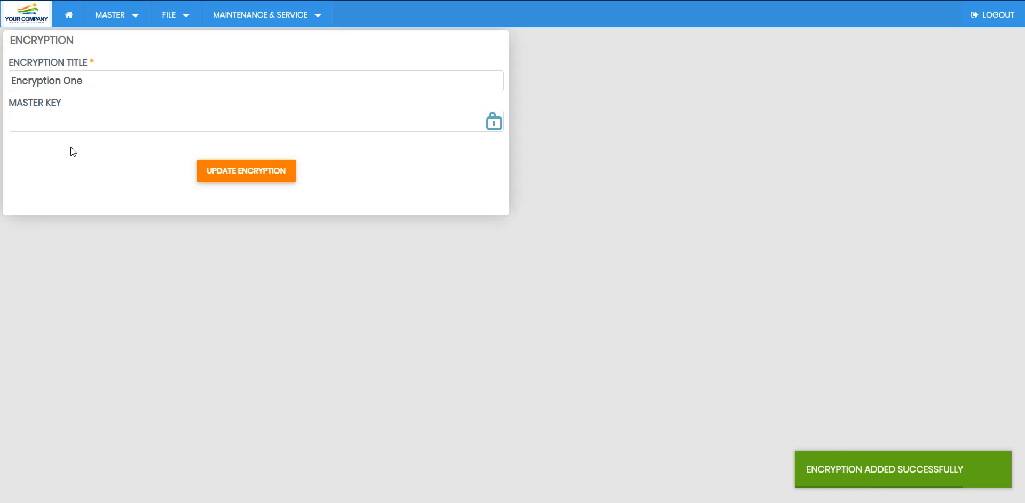
# Step: Unlock Office24hrs by entering the master key
pyautogui.click(63, 115)
pyautogui.write('123456')
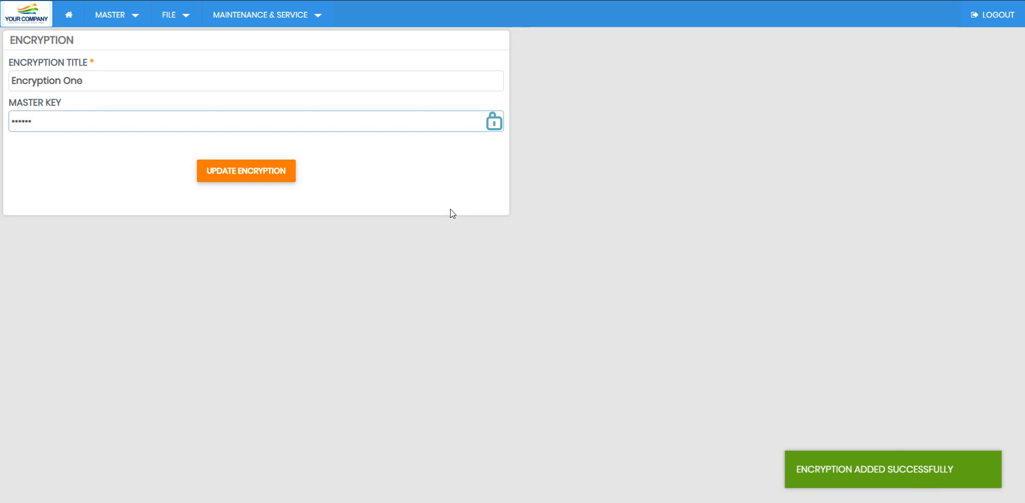
pyautogui.click(438, 194)
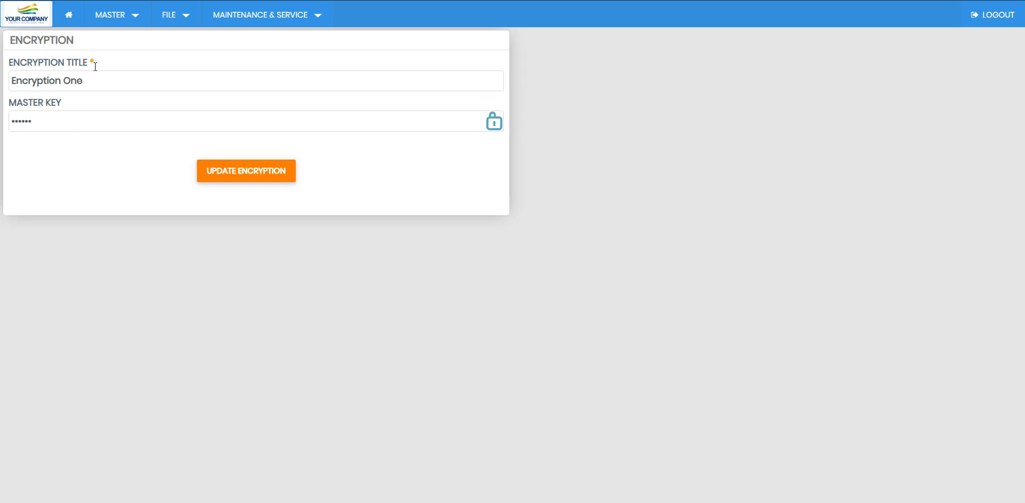
# Step: Open the Address Title 1 record from Master > Address for editing
pyautogui.click(111, 14)
pyautogui.click(129, 103)
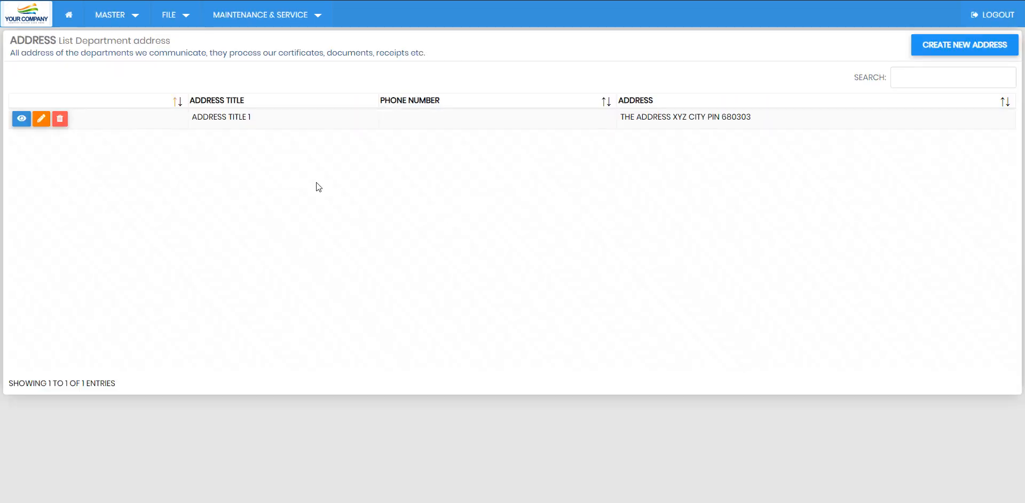
pyautogui.click(43, 106)
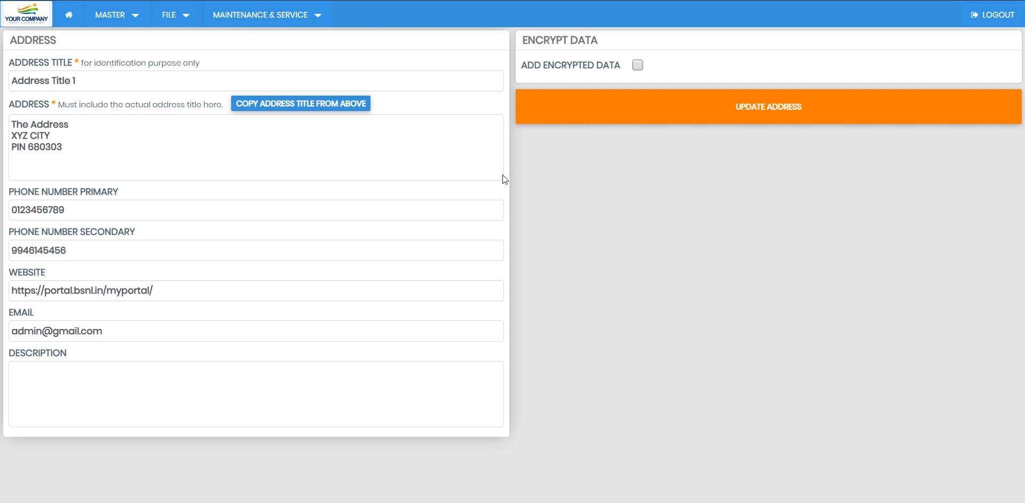
# Step: Enable encrypted data with the Encryption One key and enter its master key
pyautogui.click(636, 54)
pyautogui.click(617, 98)
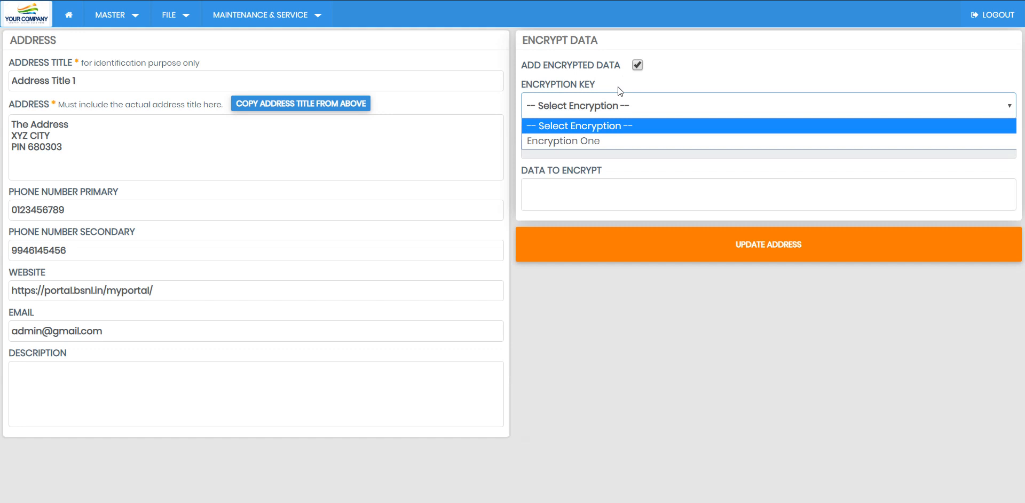
pyautogui.click(592, 141)
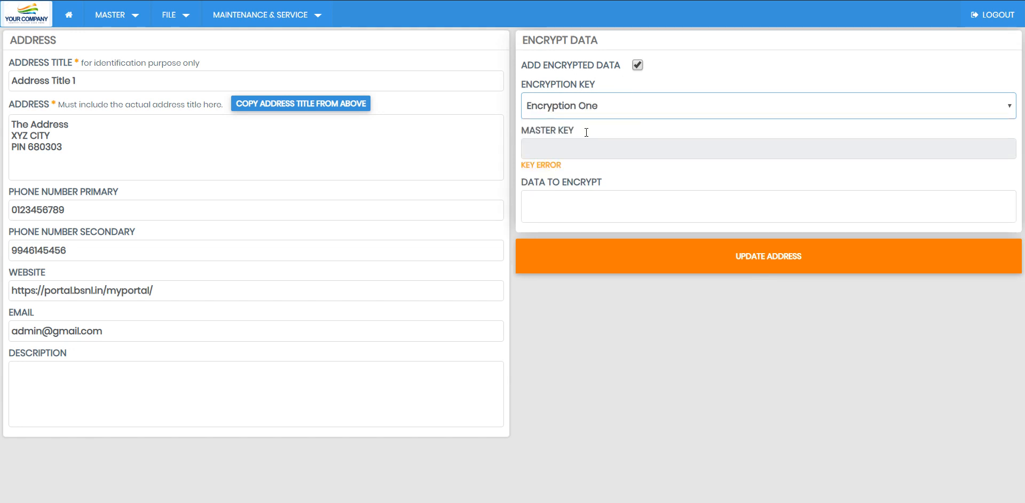
pyautogui.write('•')
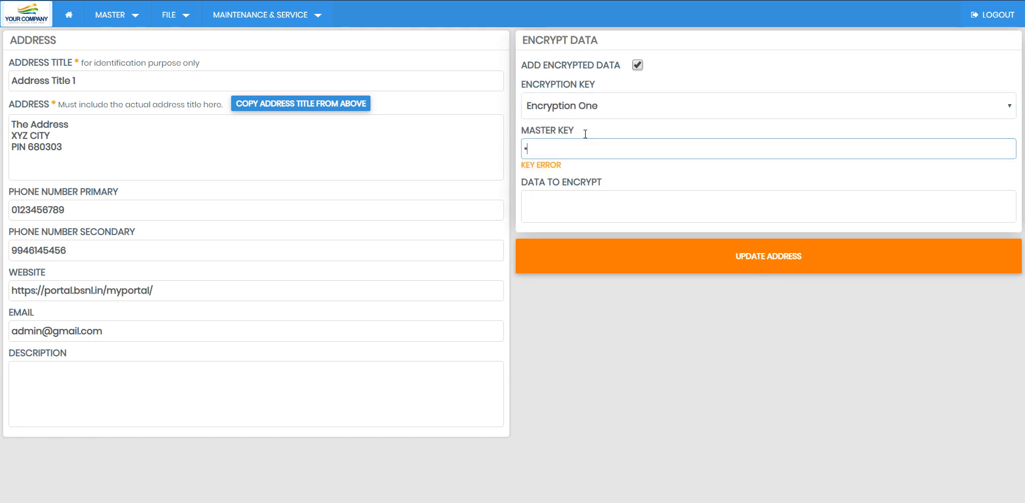
pyautogui.write('•••••')
pyautogui.click(577, 138)
pyautogui.write('•')
pyautogui.click(596, 163)
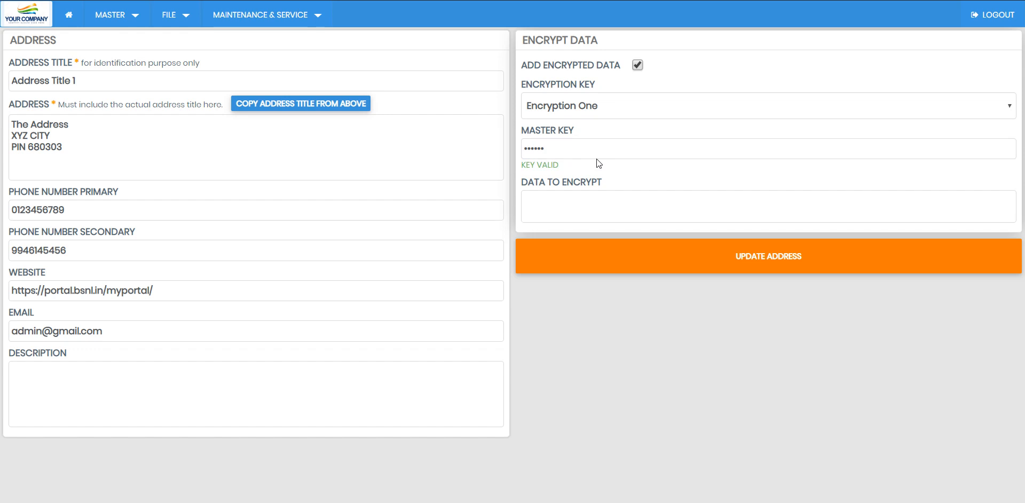
# Step: Type the user name and password lines as encrypted data and update the address
pyautogui.click(577, 195)
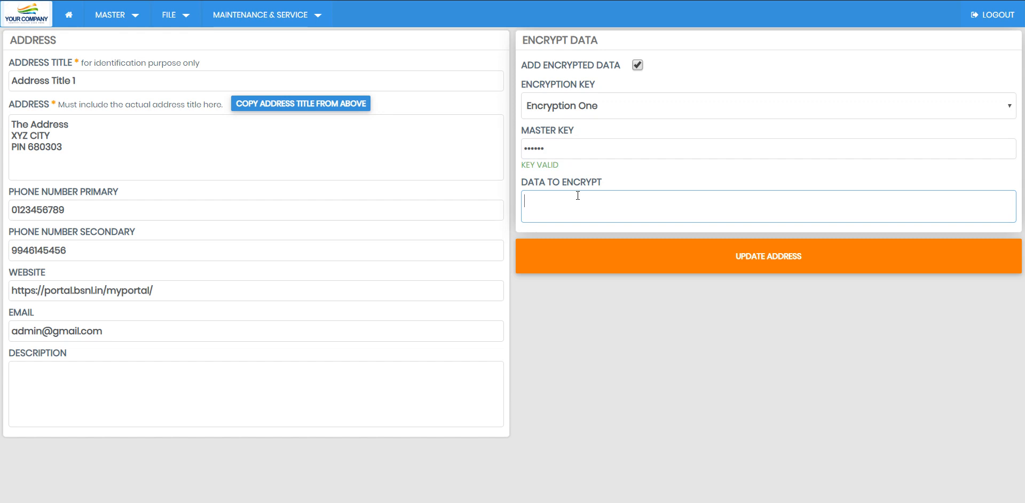
pyautogui.write('User Name')
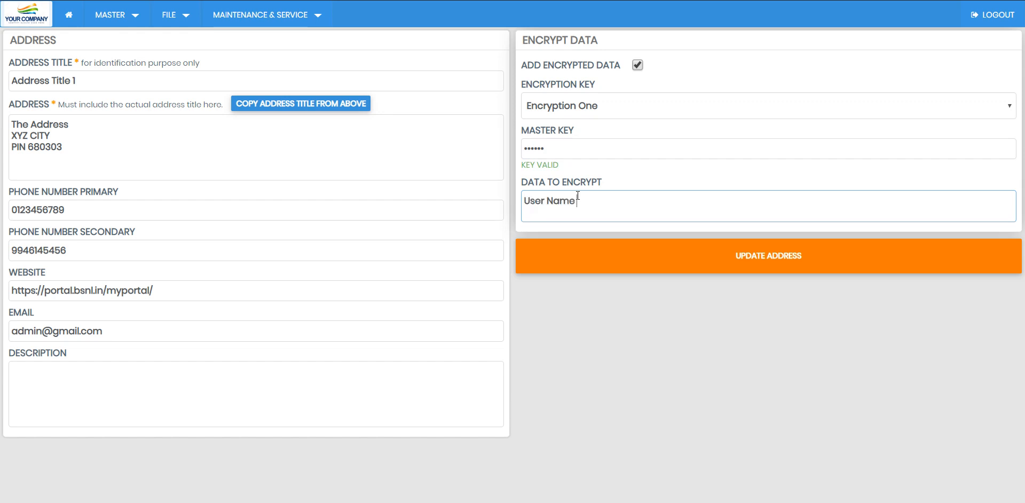
pyautogui.write(' - XYZ')
pyautogui.press('Return')
pyautogui.write('Password - PAA')
pyautogui.press('BackSpace')
pyautogui.write('SS1')
pyautogui.click(738, 252)
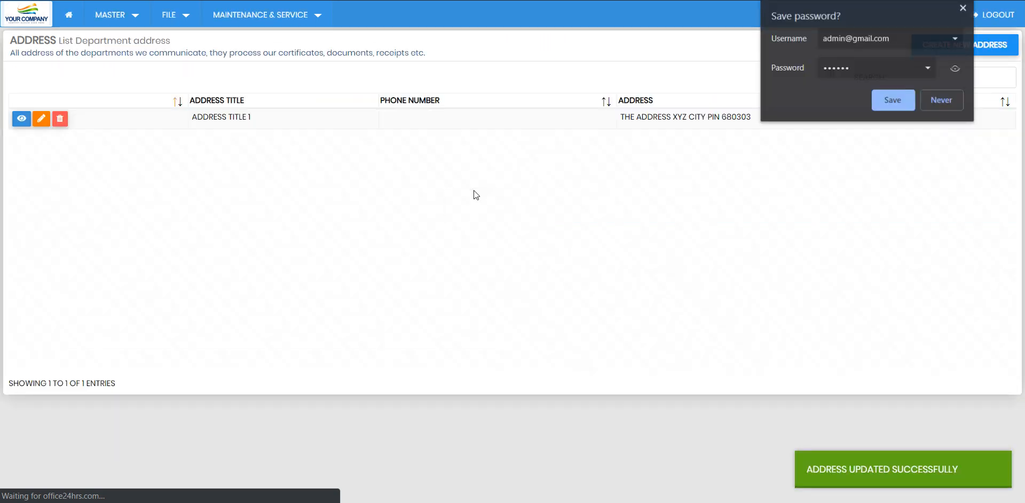
# Step: Dismiss the save-password prompt and open the Demo Company daily entry file from the home page
pyautogui.click(804, 191)
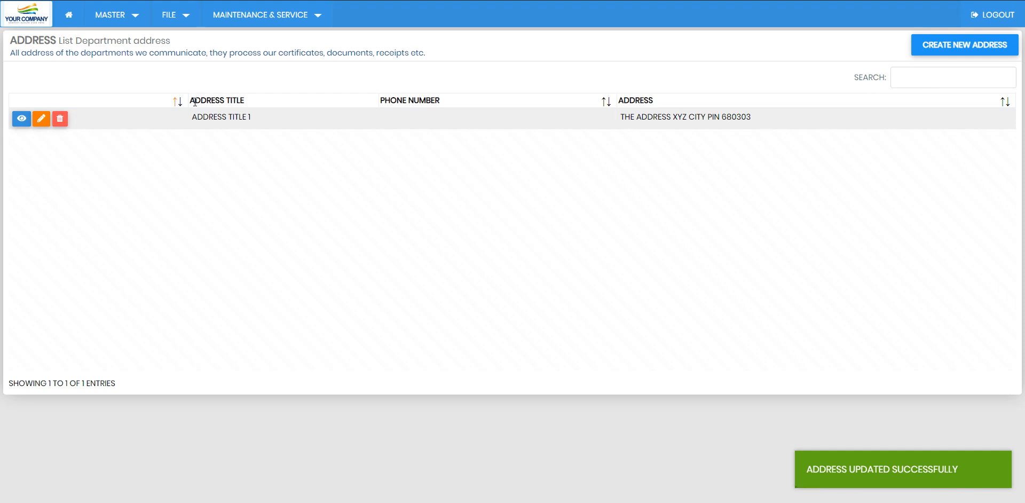
pyautogui.click(69, 12)
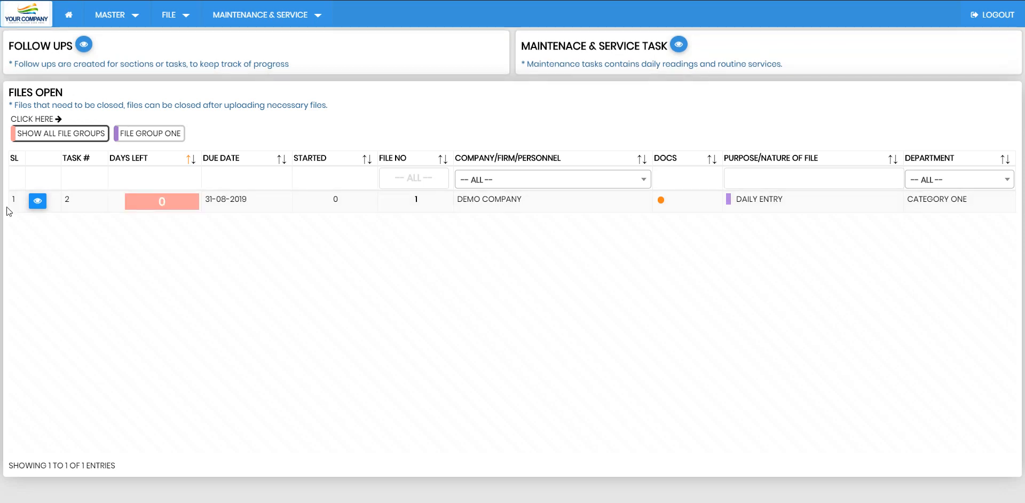
pyautogui.click(37, 193)
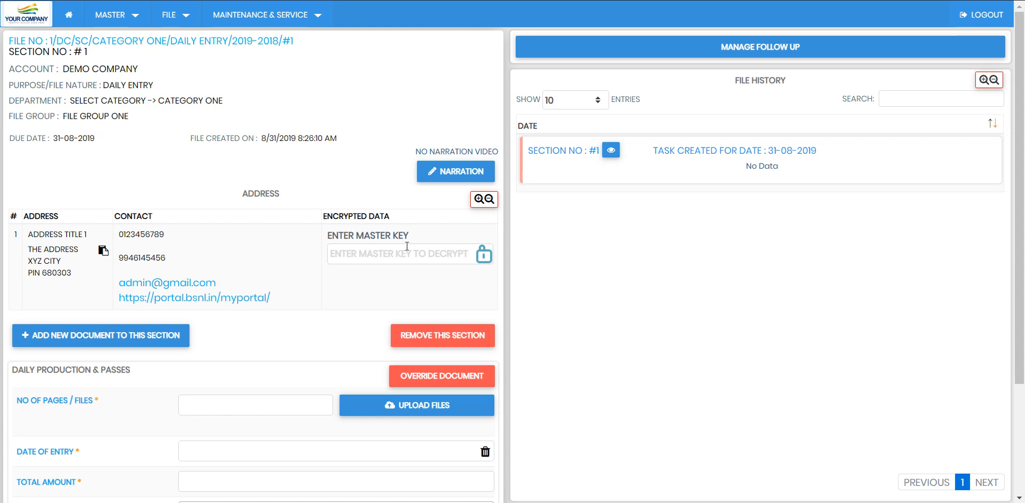
pyautogui.scroll(-3, 385, 243)
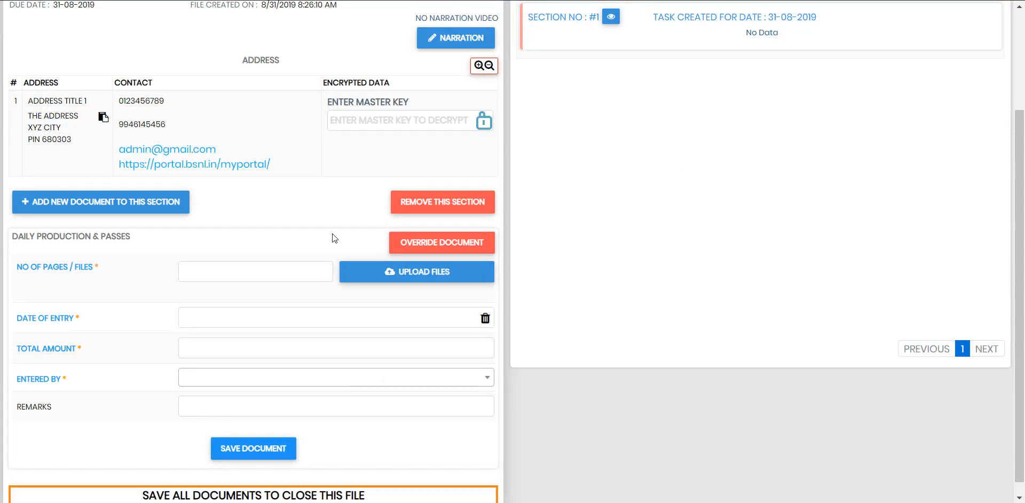
pyautogui.click(207, 158)
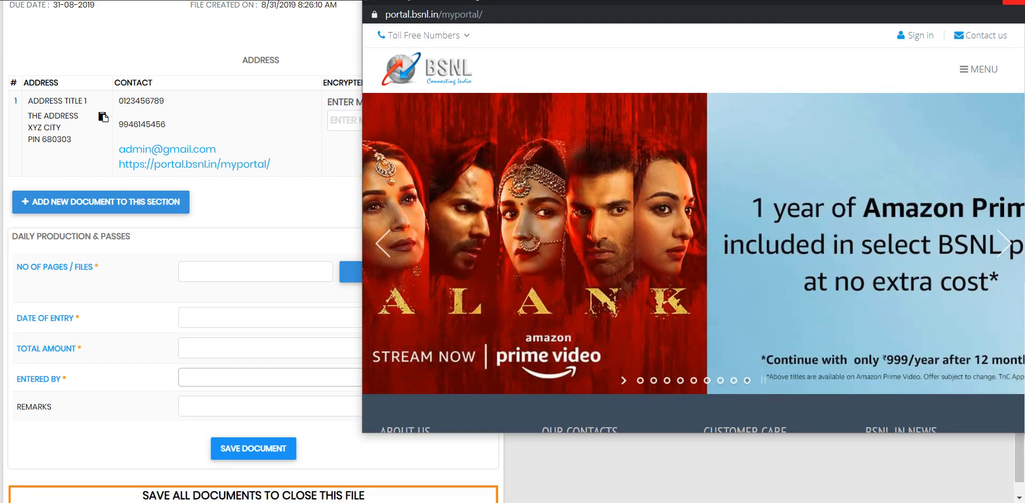
pyautogui.click(1012, 2)
pyautogui.click(384, 120)
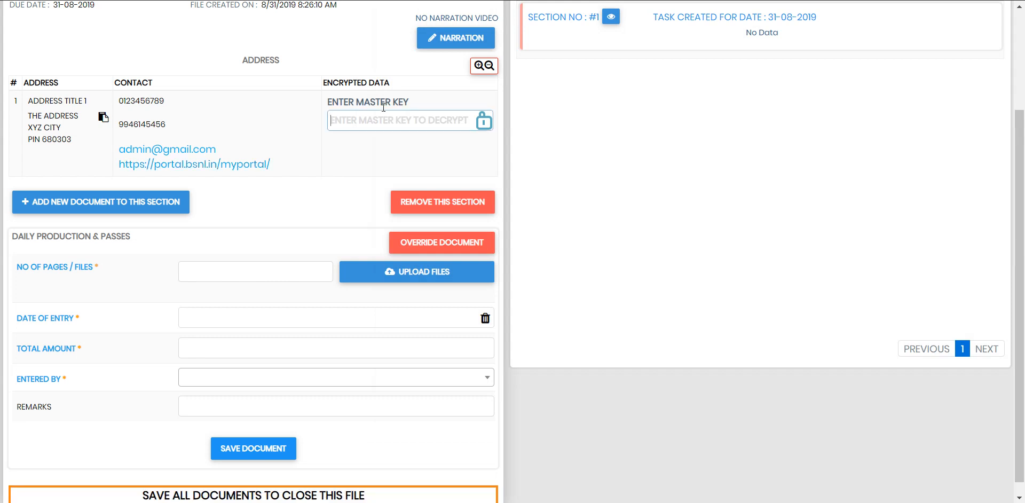
# Step: Enter the master key in the Encrypted Data column to reveal the stored login details
pyautogui.write('••••••')
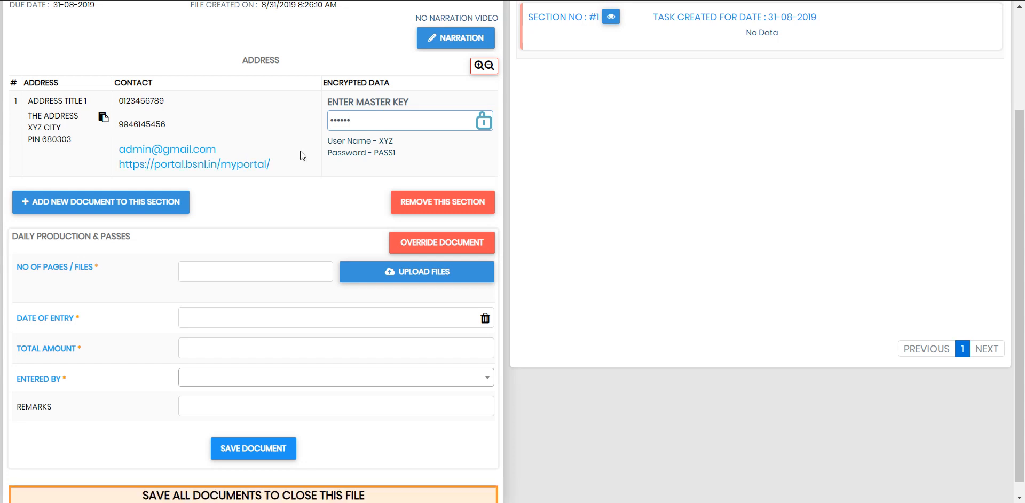
pyautogui.scroll(-1, 300, 151)
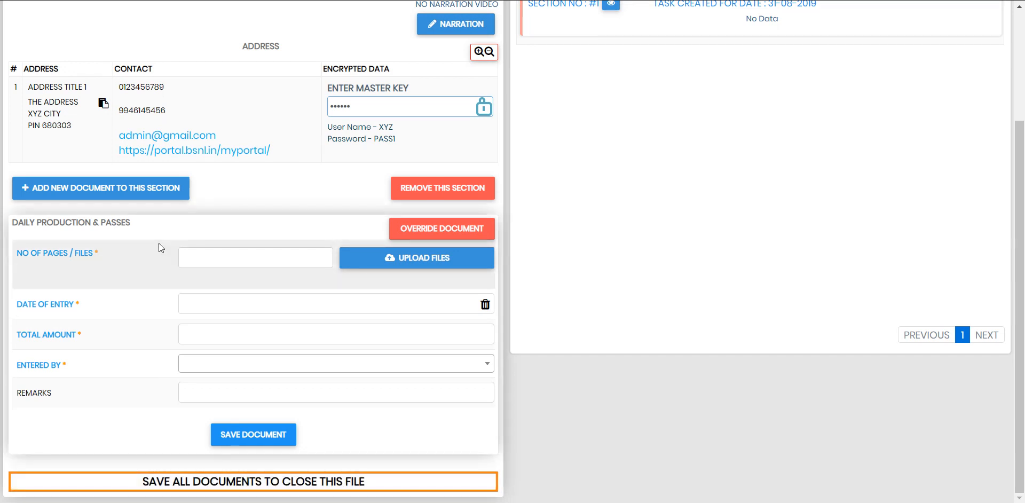
# Step: Bring up the NO OF PAGES / FILES field of the daily production document for entry
pyautogui.scroll(3, 158, 245)
pyautogui.scroll(-3, 156, 137)
pyautogui.click(236, 247)
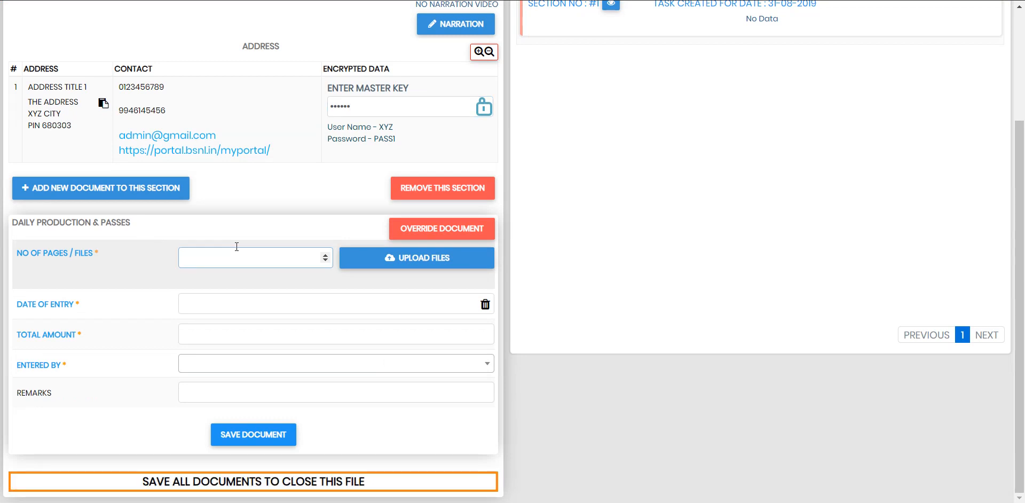
# Step: Set pages/files to 2 and upload business-company-logo-27438277.jpg from the Desktop
pyautogui.write('2')
pyautogui.click(392, 255)
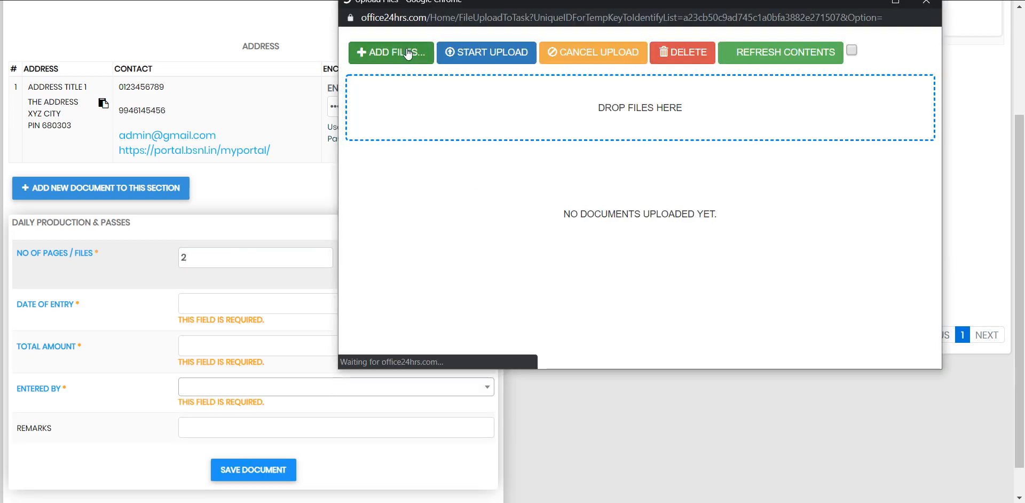
pyautogui.click(407, 53)
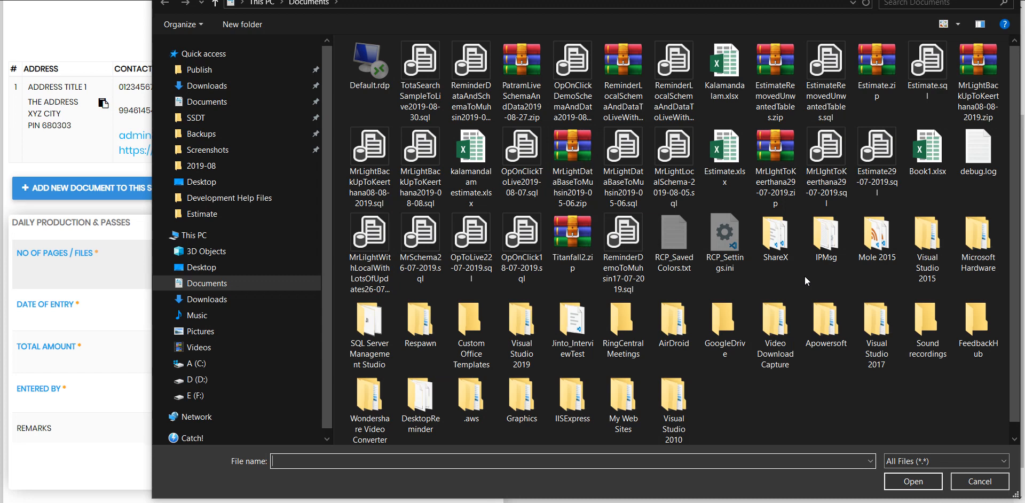
pyautogui.click(201, 144)
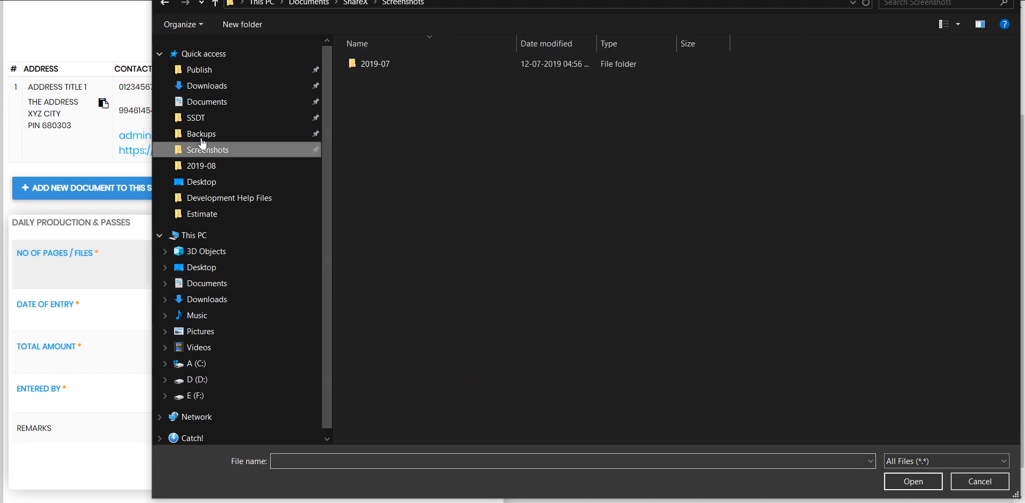
pyautogui.click(207, 181)
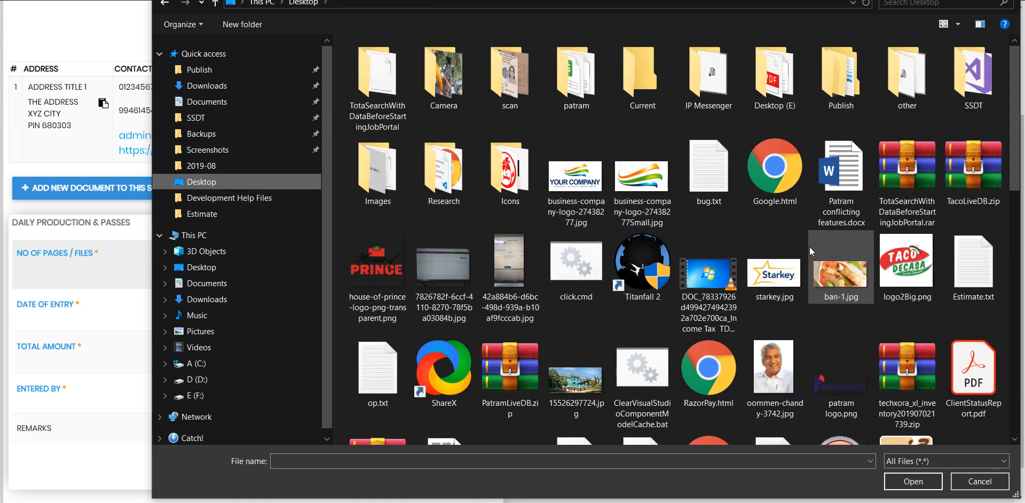
pyautogui.doubleClick(581, 176)
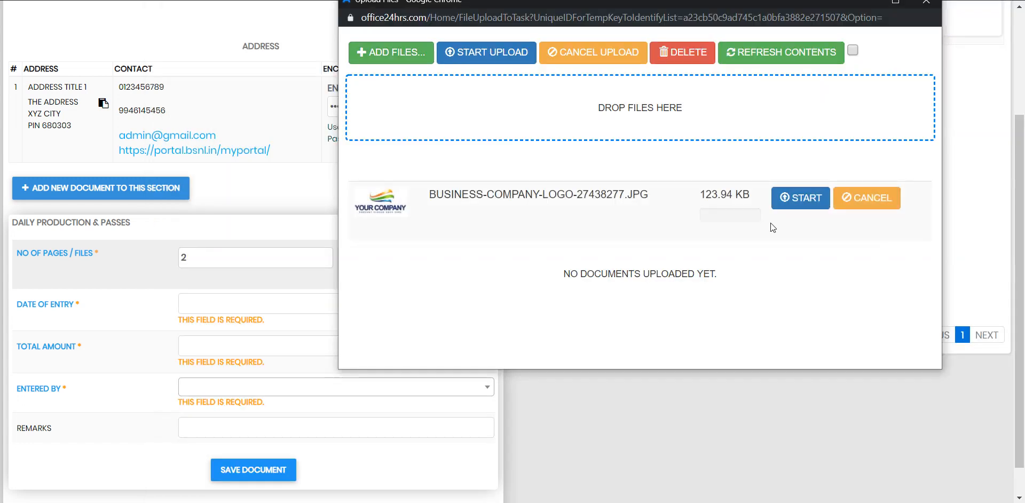
pyautogui.click(796, 199)
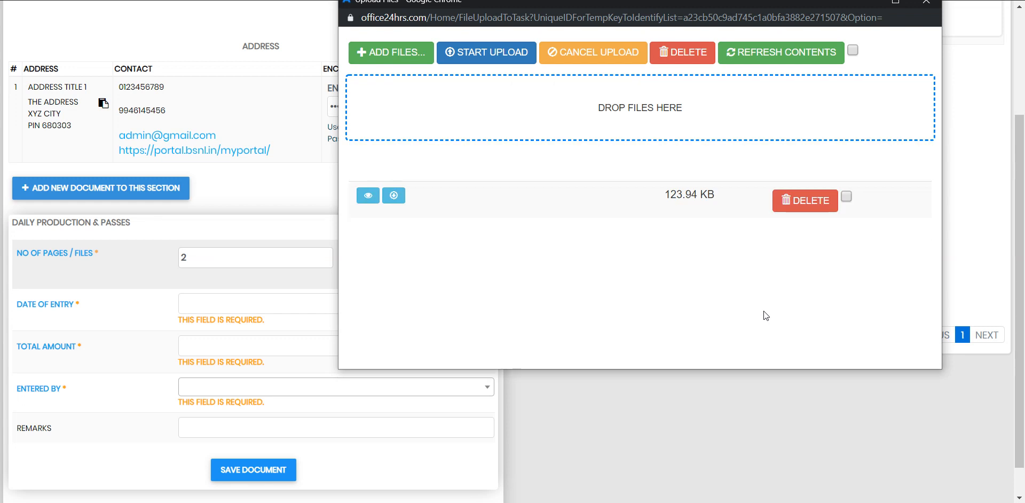
pyautogui.click(926, 2)
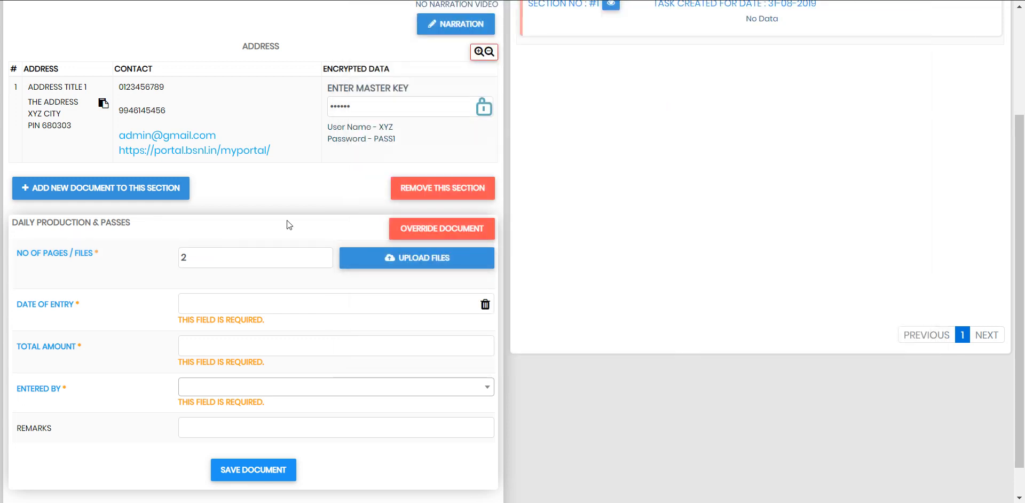
# Step: Upload business-company-logo-27438277Small.jpg as the document's second image
pyautogui.click(361, 251)
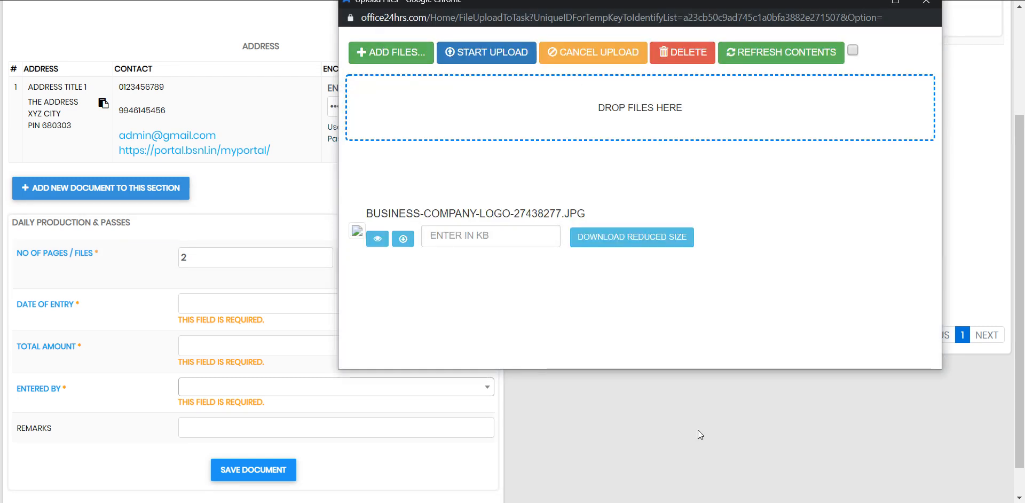
pyautogui.click(400, 52)
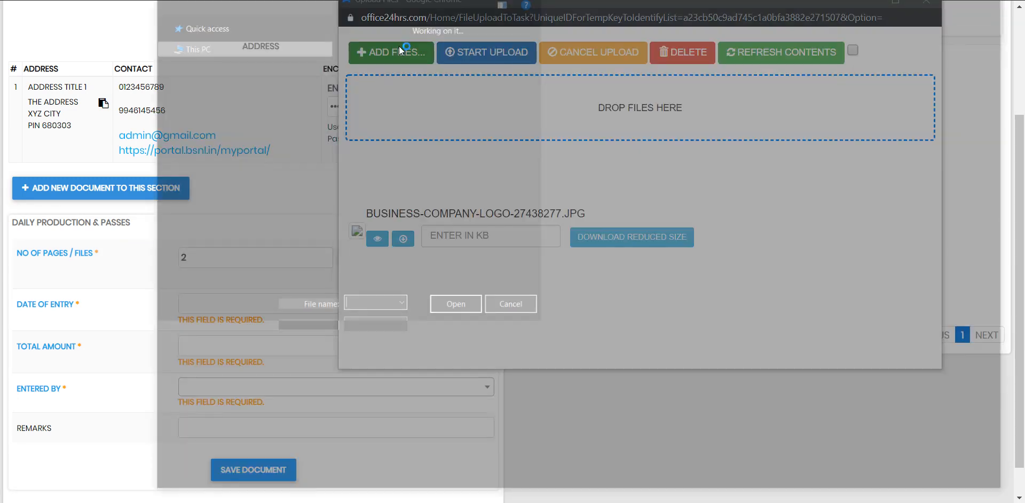
pyautogui.click(662, 187)
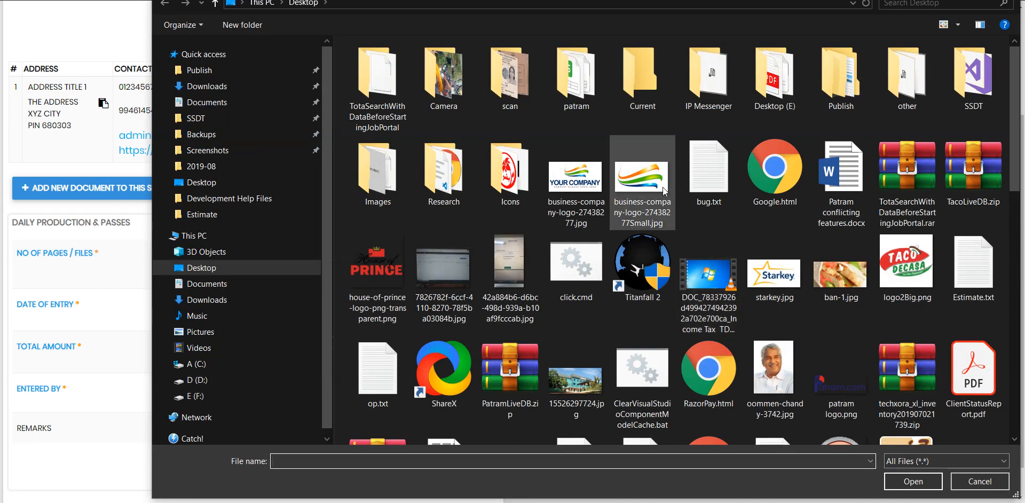
pyautogui.doubleClick(645, 164)
pyautogui.click(785, 199)
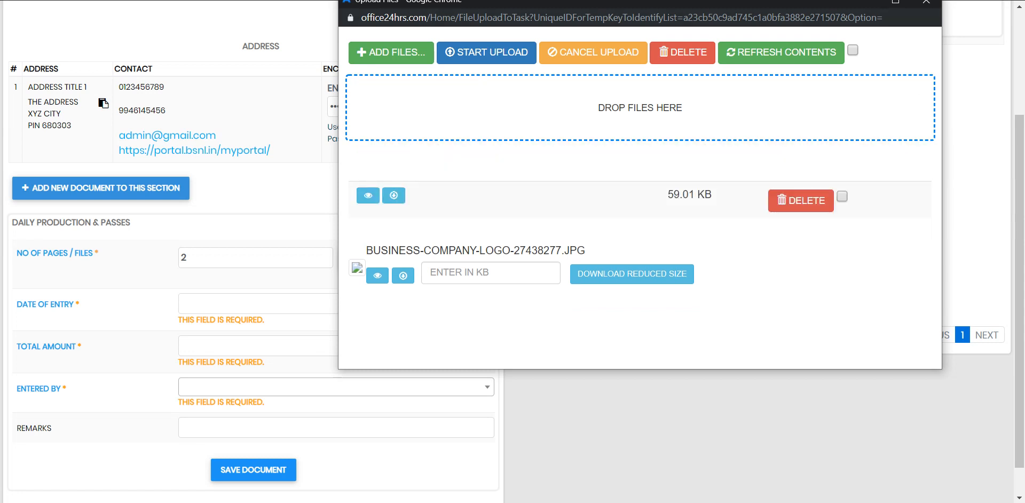
pyautogui.click(926, 1)
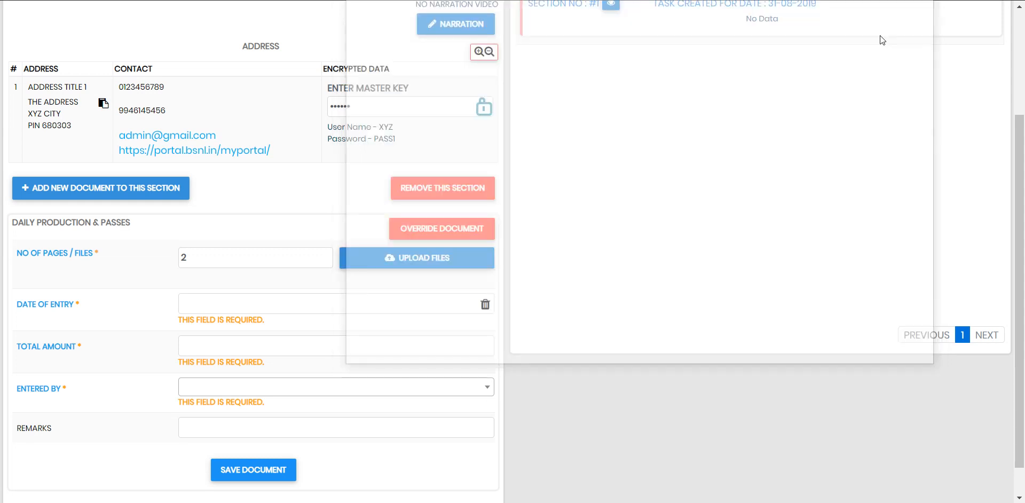
pyautogui.scroll(-1, 233, 257)
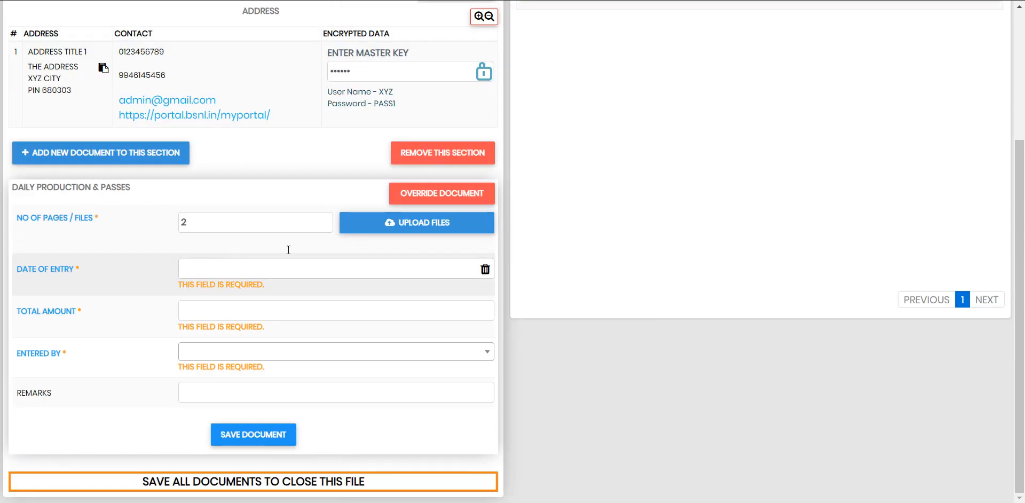
# Step: Fill in date 31-08-2019, total amount 123.01 and Entered By STAFF TWO
pyautogui.click(286, 266)
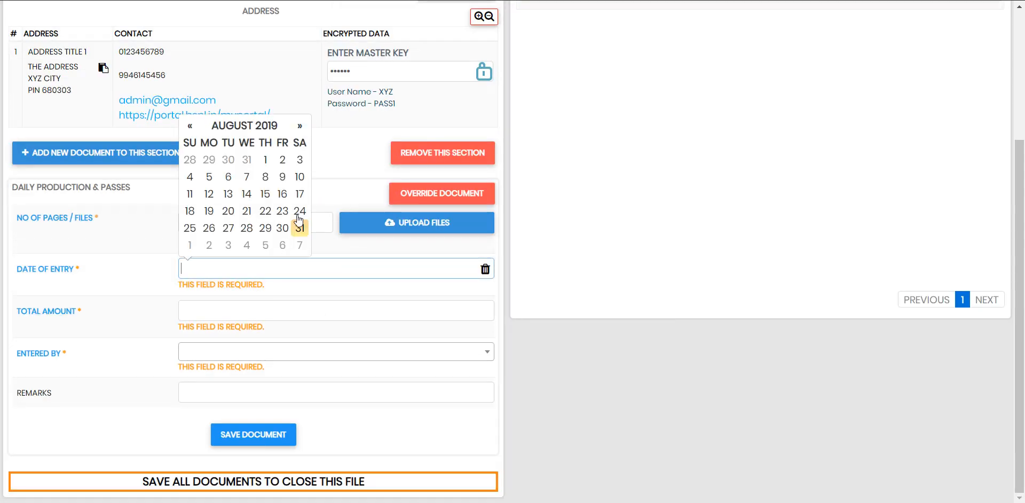
pyautogui.click(299, 228)
pyautogui.click(228, 301)
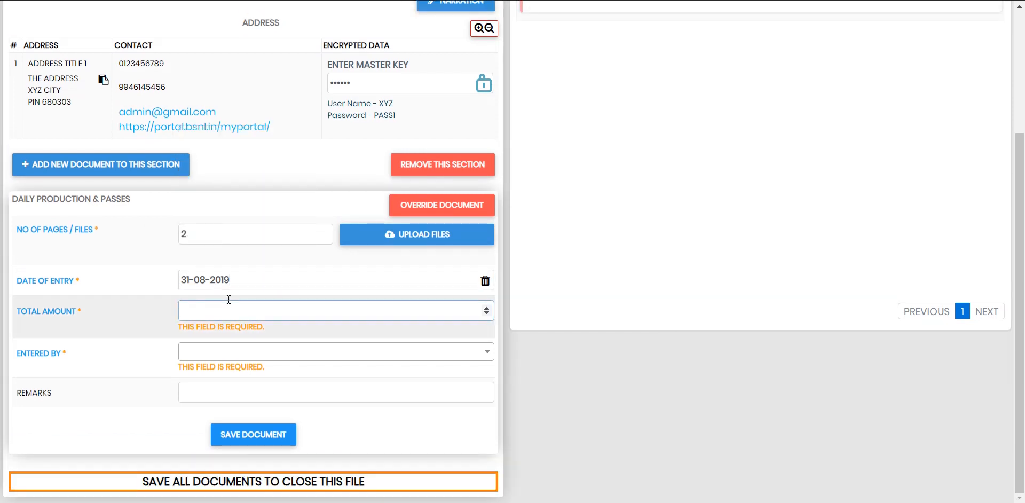
pyautogui.write('123.01')
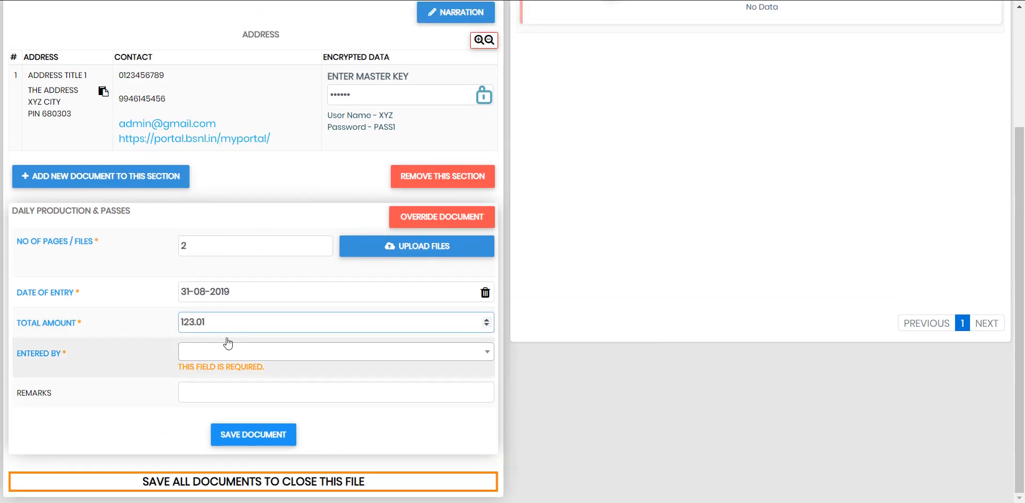
pyautogui.click(228, 344)
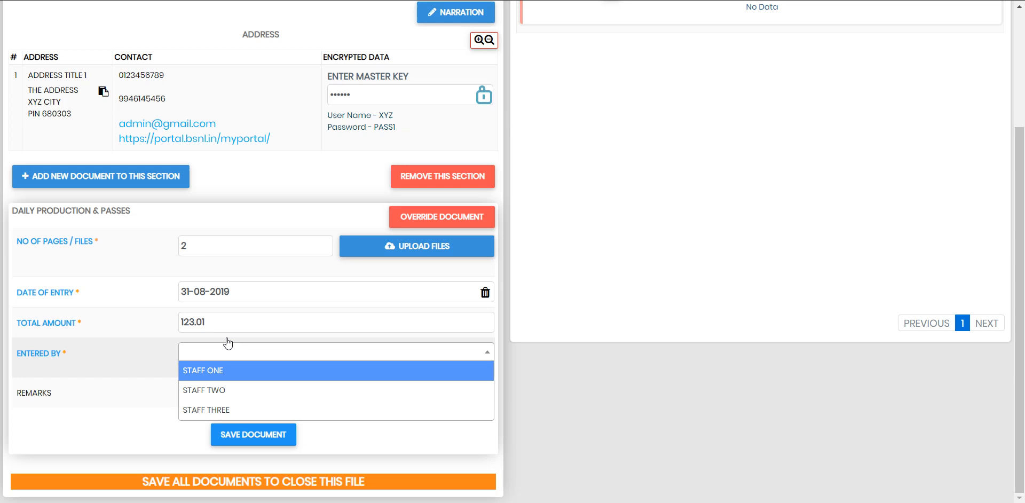
pyautogui.click(228, 389)
pyautogui.press('Tab')
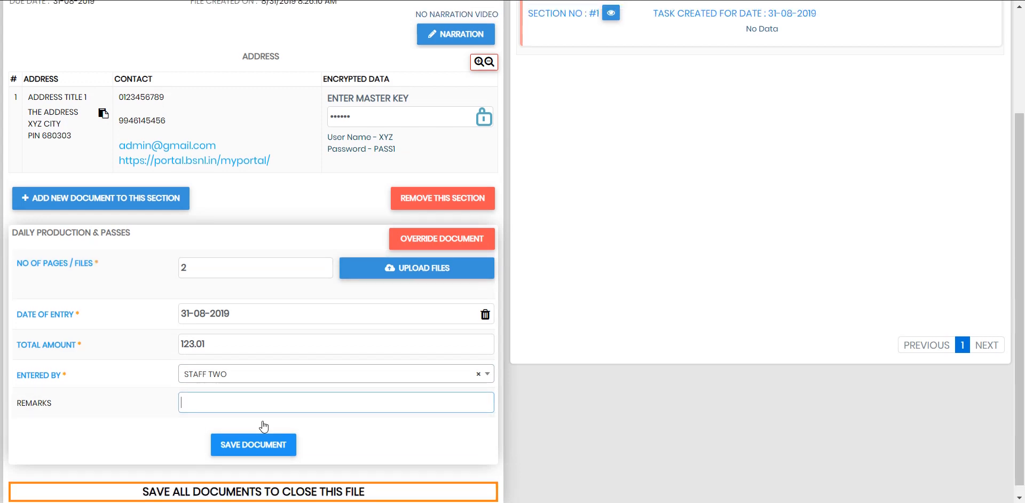
pyautogui.scroll(1, 259, 431)
pyautogui.scroll(-1, 259, 431)
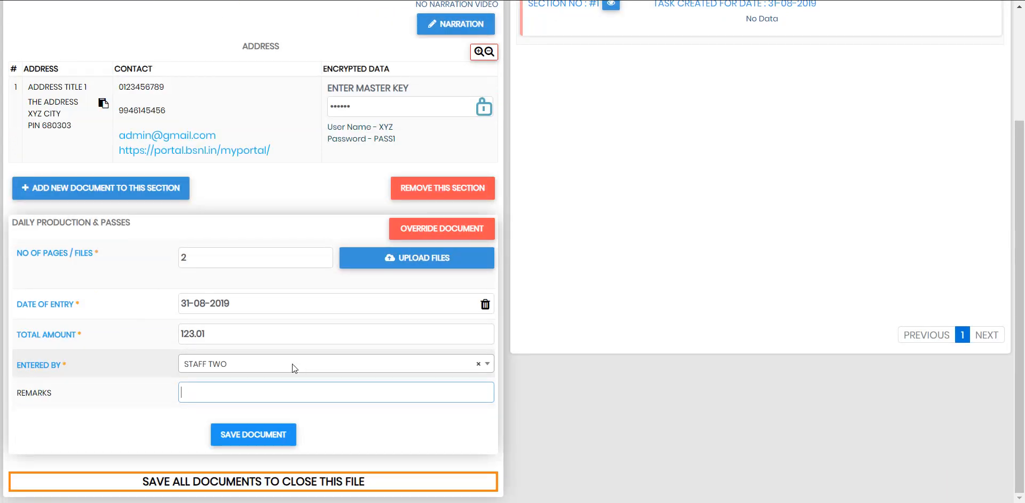
# Step: Save the Daily Production & Passes document, confirming the save prompts
pyautogui.press('Return')
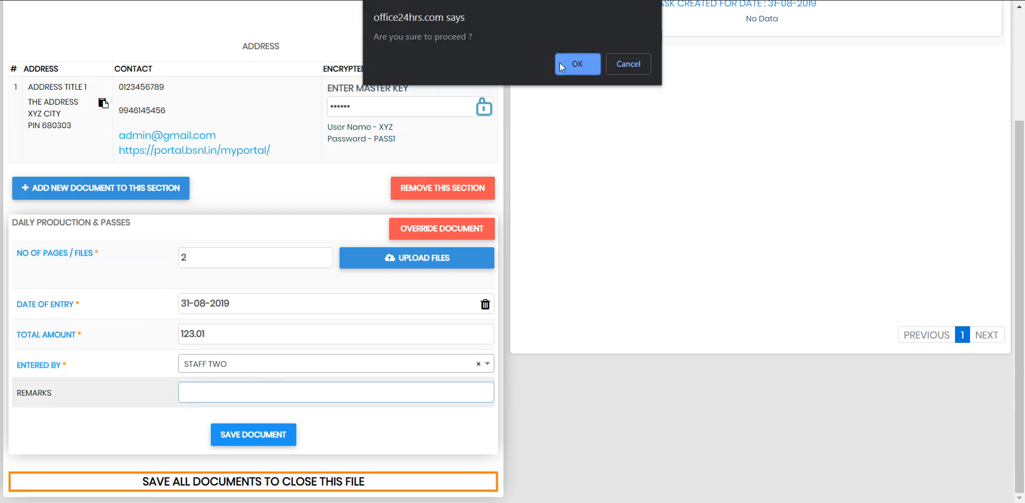
pyautogui.click(628, 63)
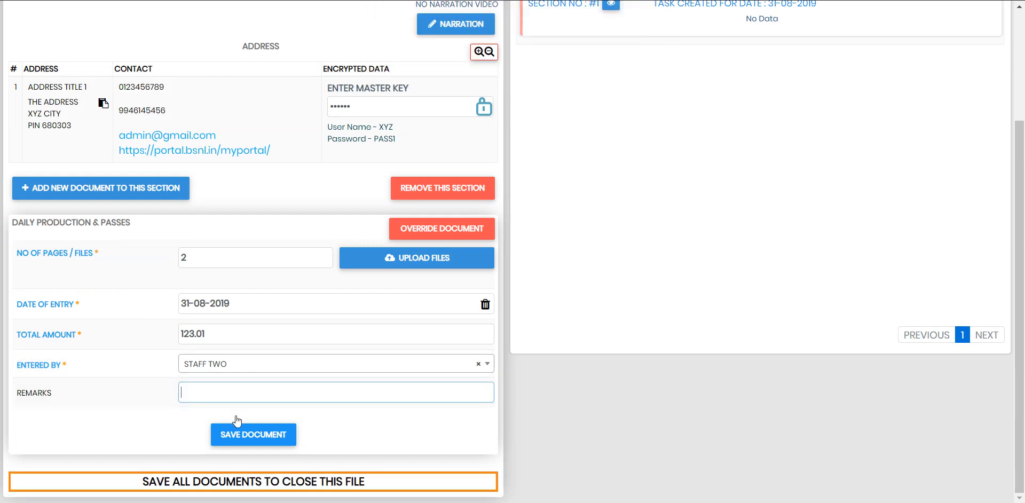
pyautogui.click(243, 433)
pyautogui.click(575, 63)
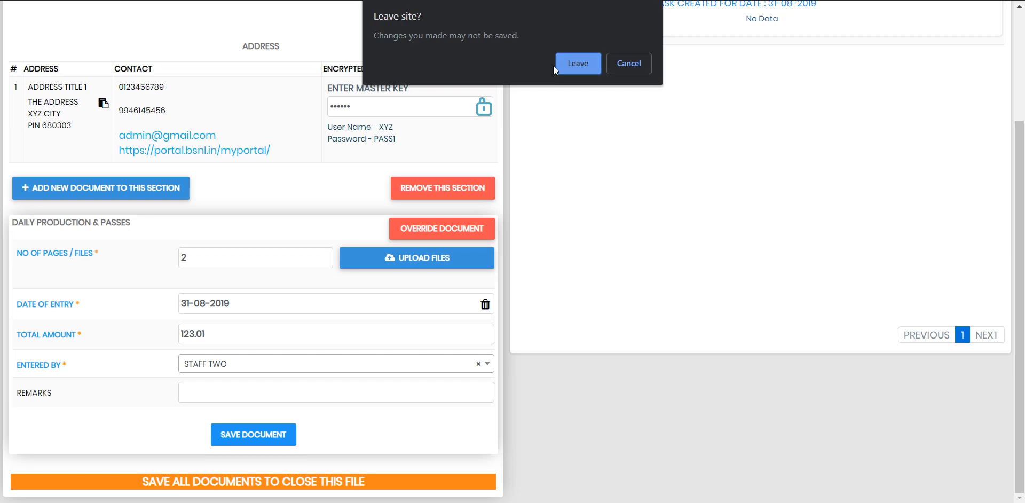
# Step: Close the file's task, confirming the Close task dialog and leave-page prompts
pyautogui.click(577, 63)
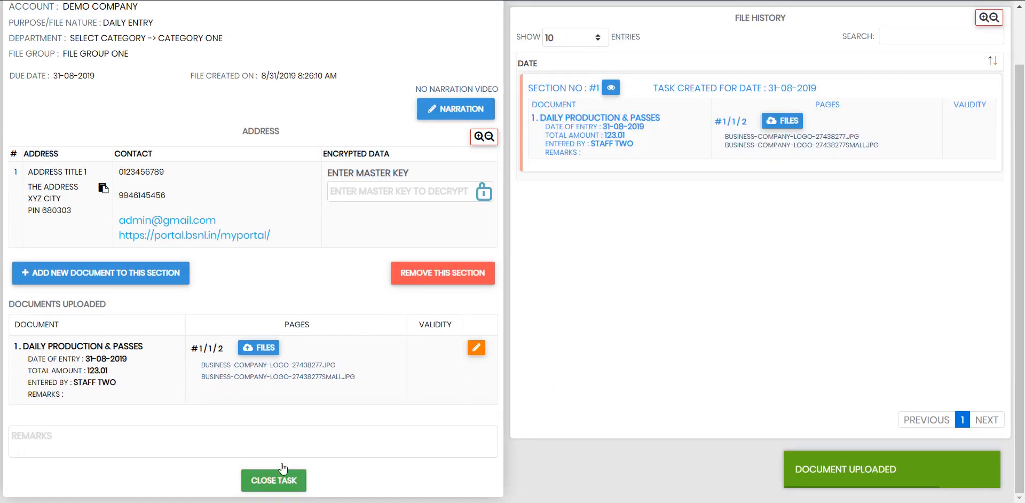
pyautogui.click(273, 478)
pyautogui.click(481, 312)
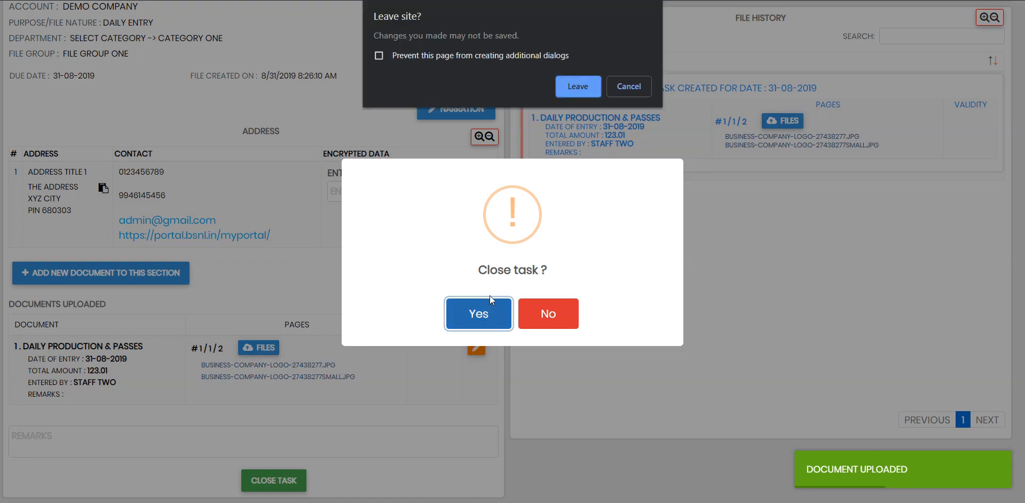
pyautogui.click(574, 71)
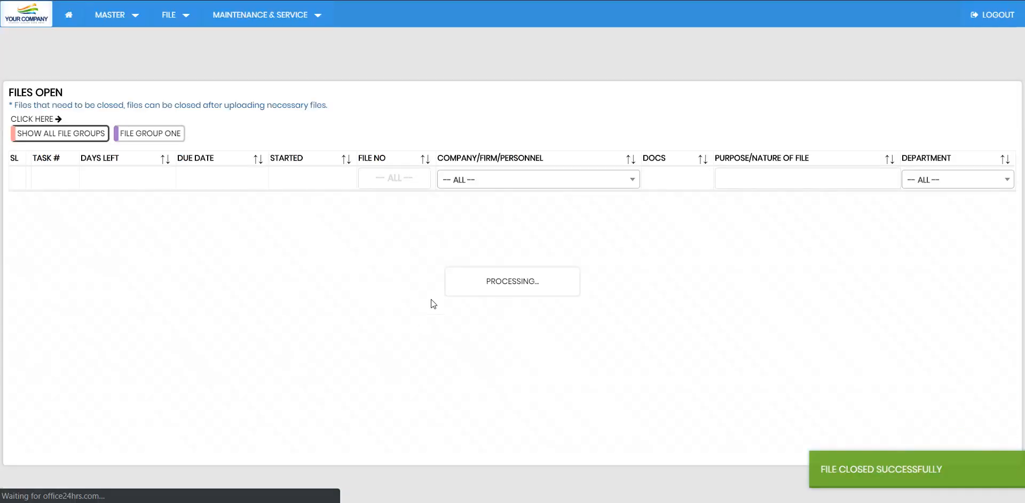
# Step: Open the Files Closed list to confirm Demo Company's Daily Entry file, closed on 31-08-2019
pyautogui.click(166, 11)
pyautogui.click(202, 132)
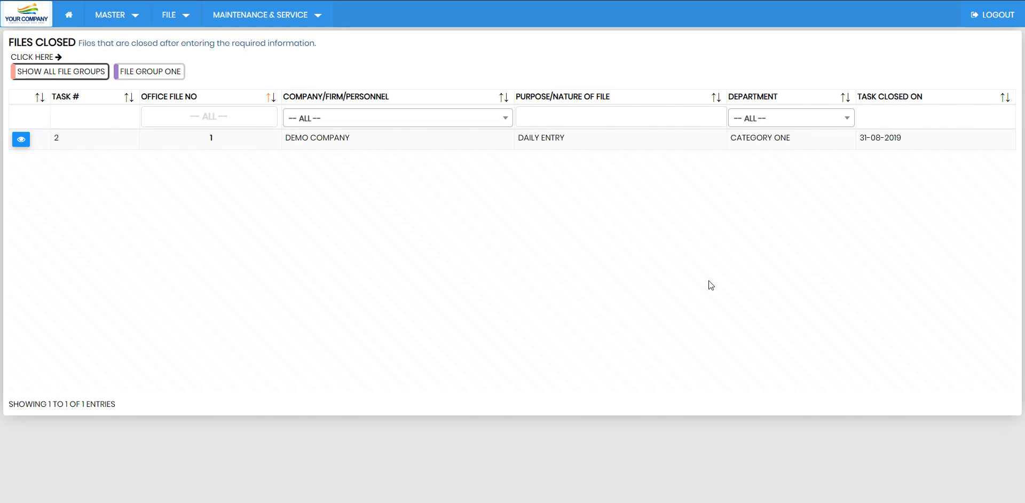
pyautogui.click(256, 15)
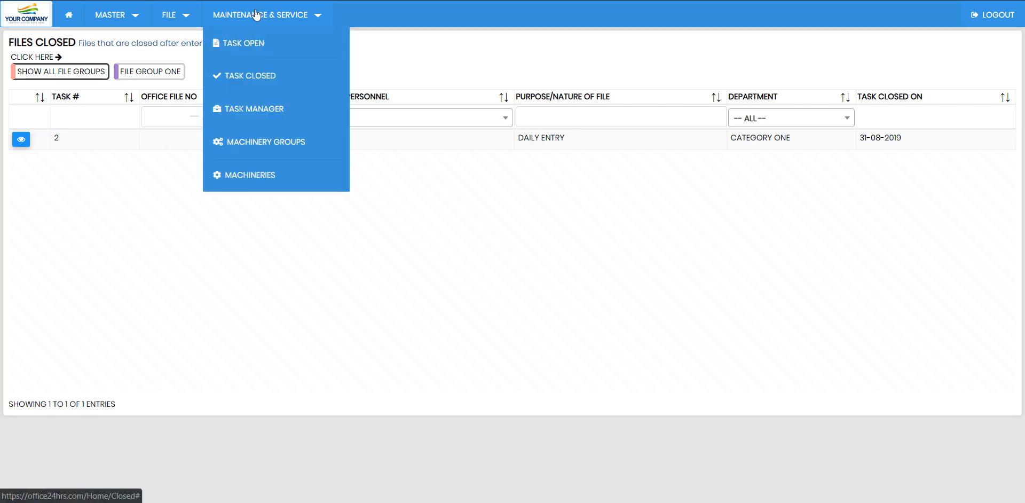